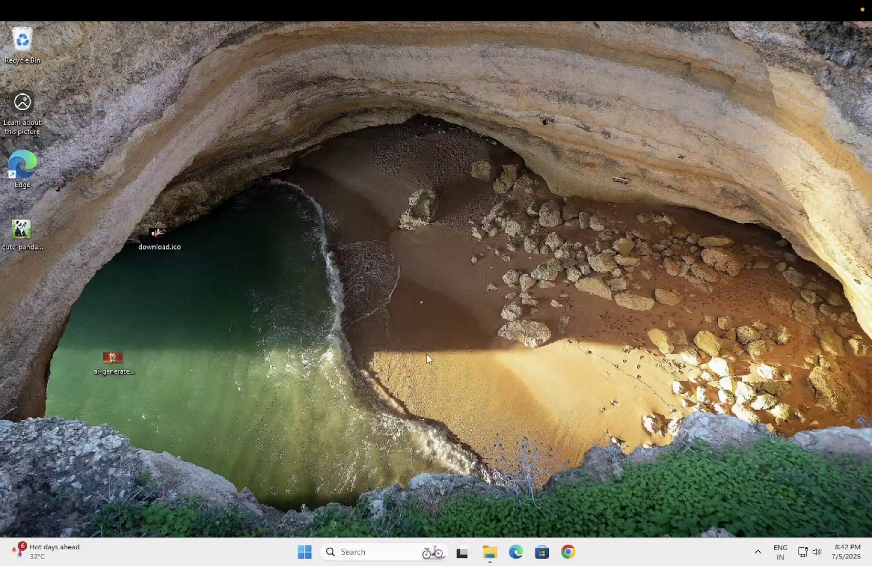
- Launch Device Manager by searching 'devi' from the taskbar search box
click(363, 551)
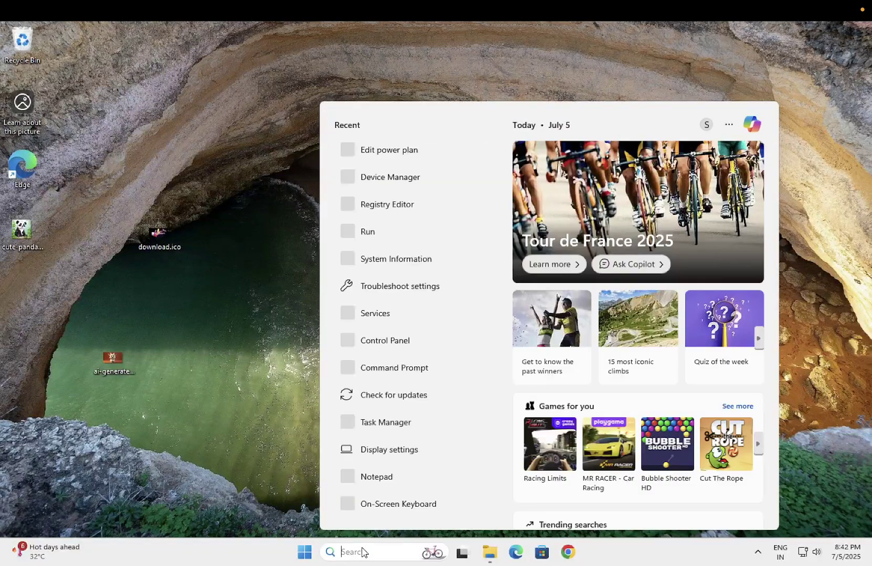
text(devi)
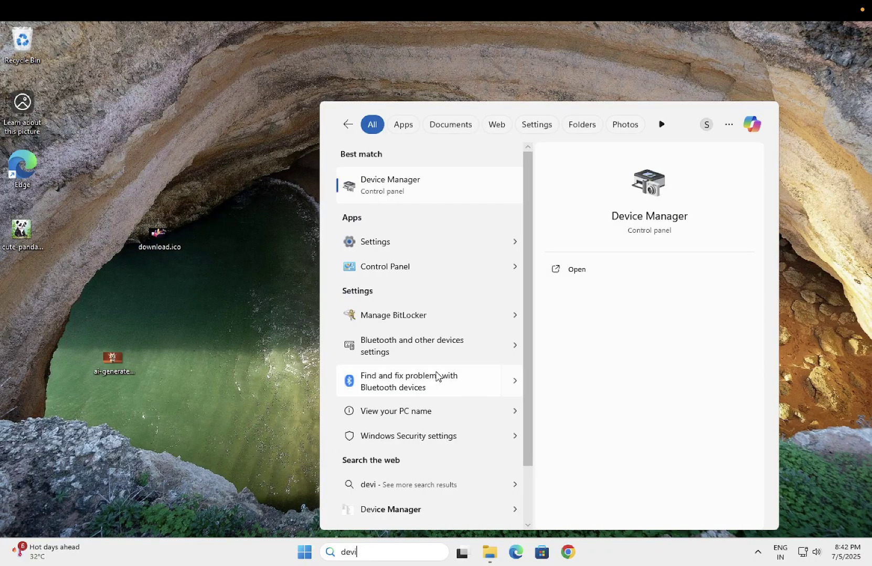
click(417, 195)
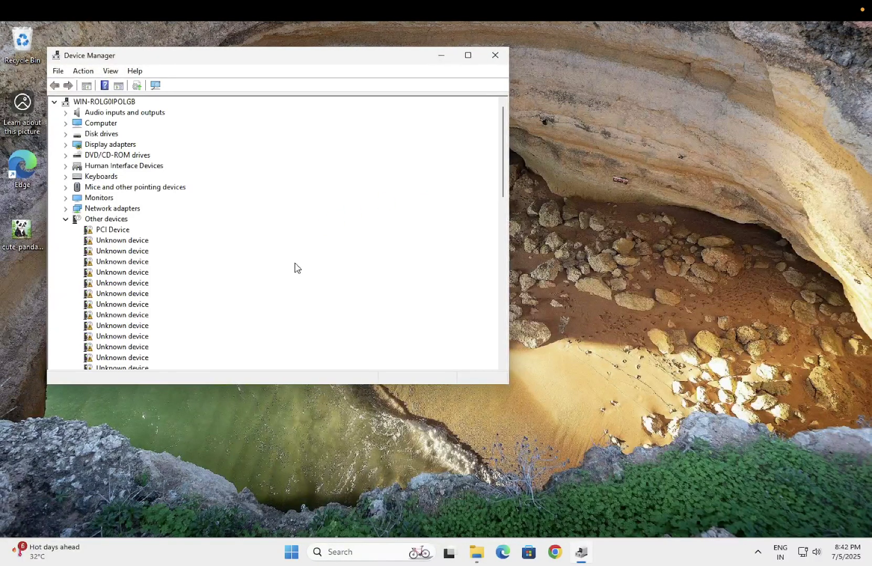
- Collapse Other and System devices, expand USB controllers, and select the Standard USB 3.0 controller
click(65, 219)
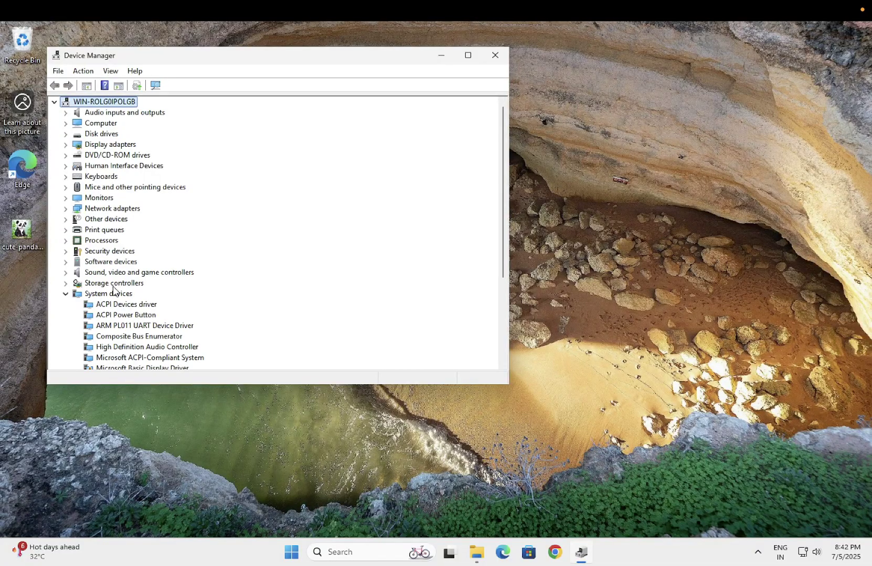
click(65, 295)
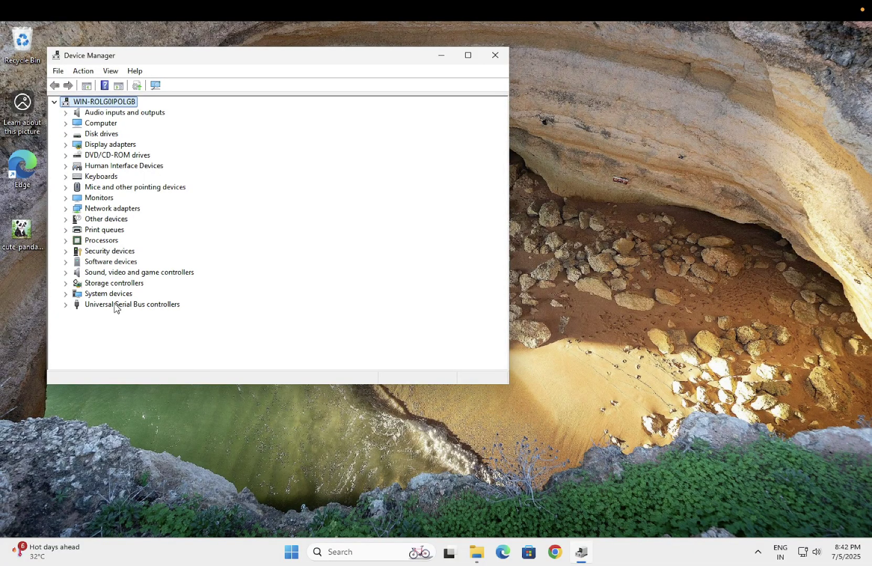
click(66, 305)
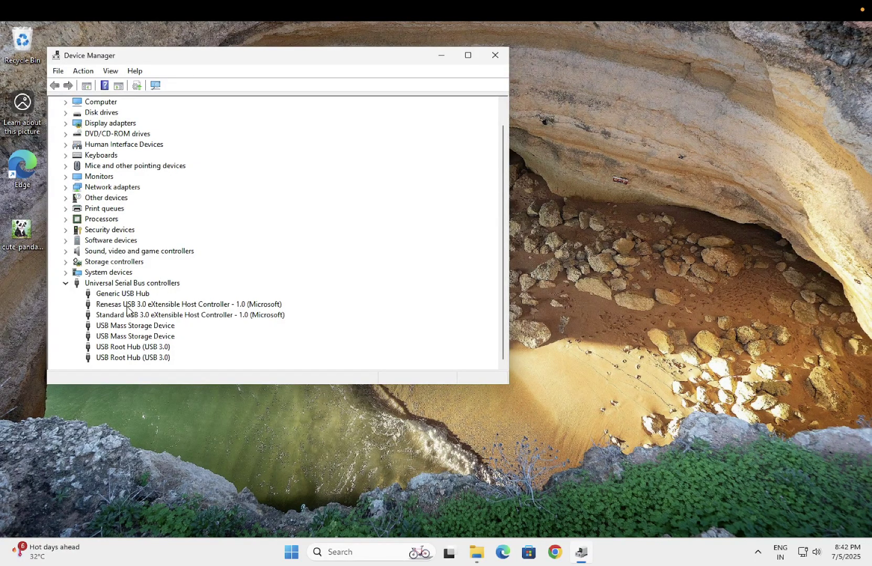
click(128, 316)
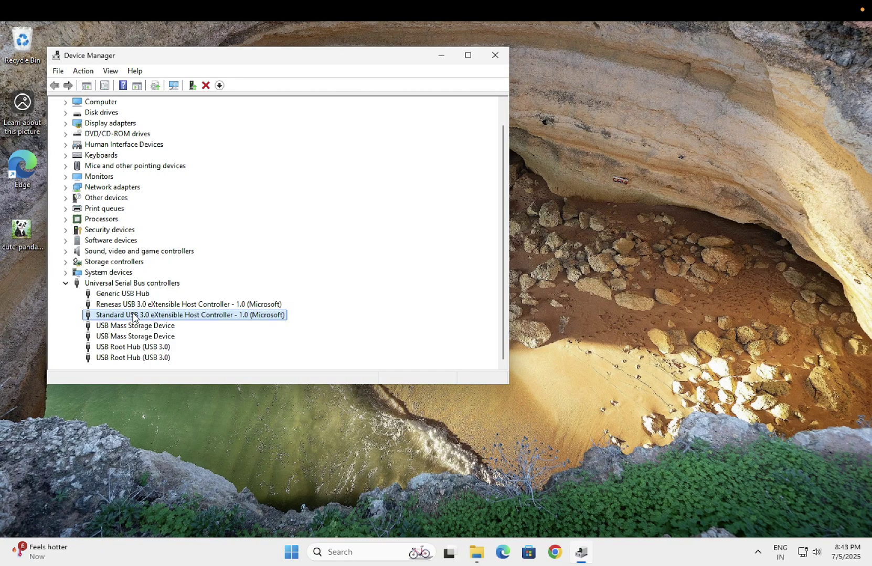
- Disable the Standard USB 3.0 eXtensible Host Controller, confirm with Yes, then re-enable it
right_click(134, 317)
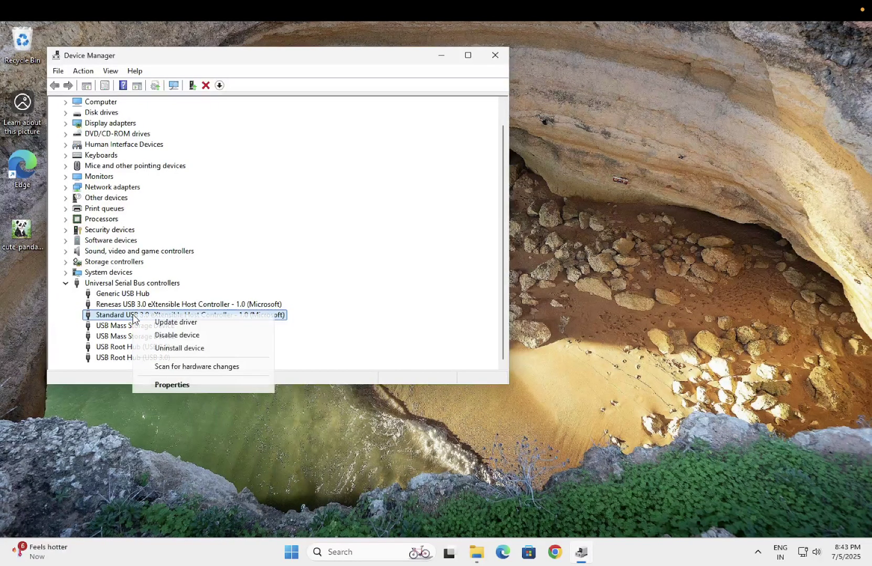
click(172, 335)
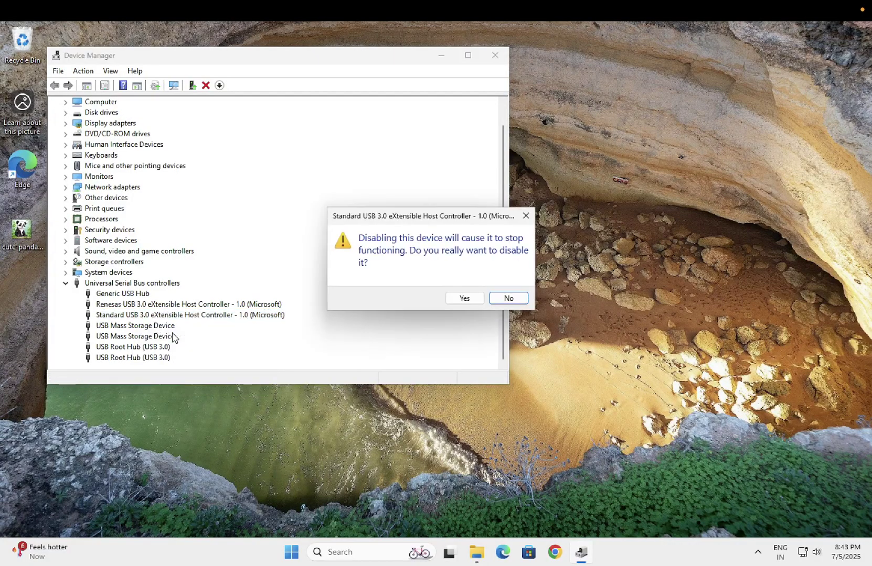
click(467, 299)
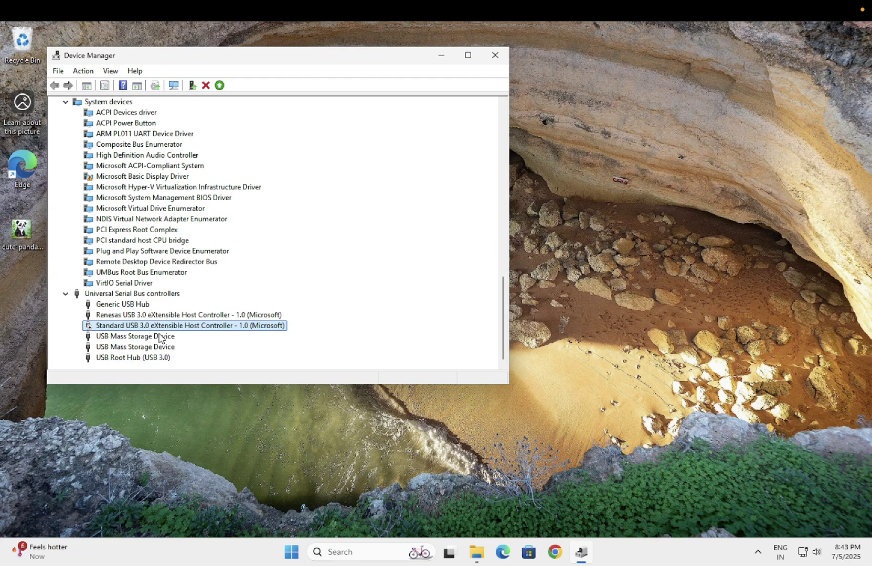
right_click(160, 329)
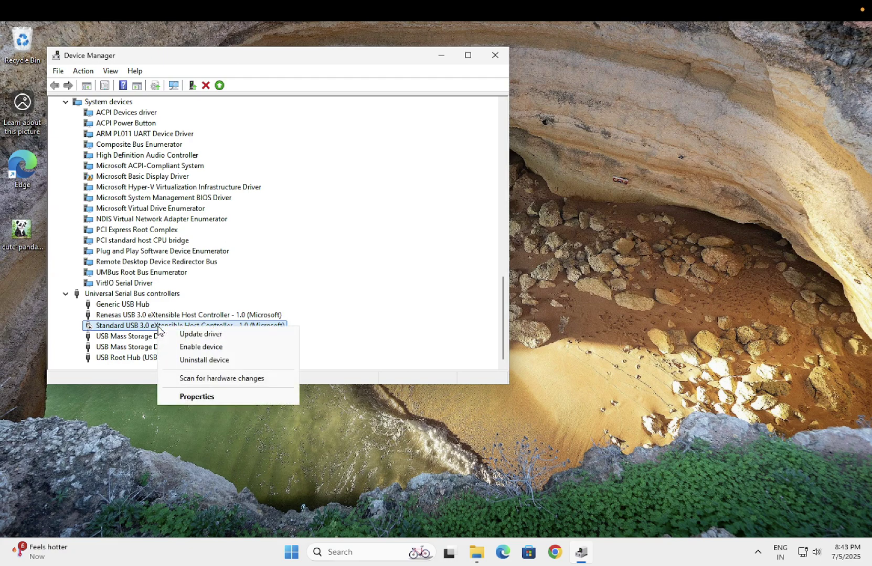
click(188, 347)
scroll(184, 348, up, 1)
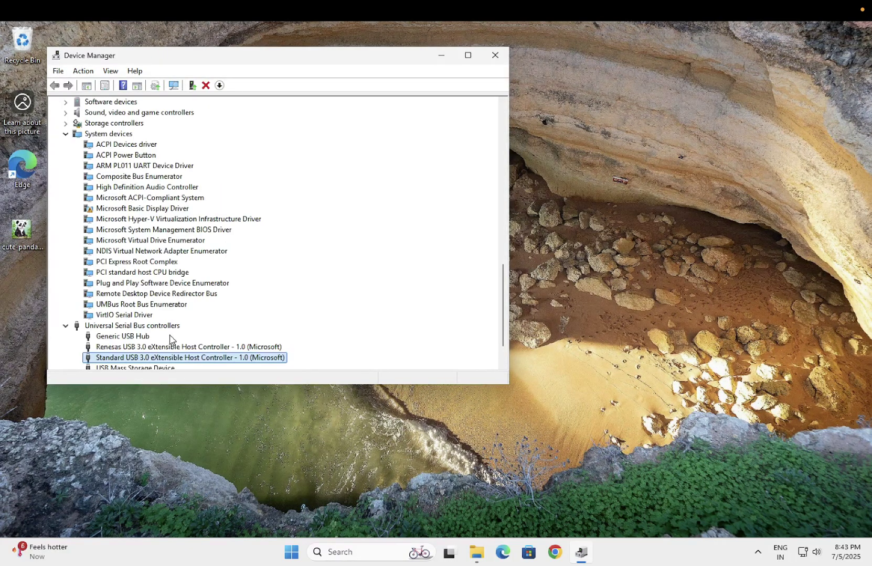
scroll(170, 339, down, 1)
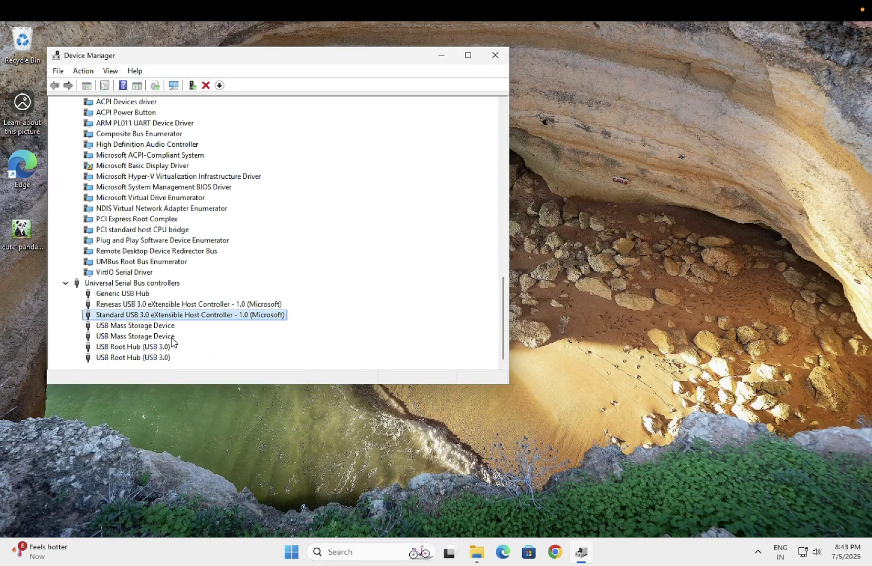
- Install the USB xHCI Compliant Host Controller driver from the local driver list
right_click(195, 318)
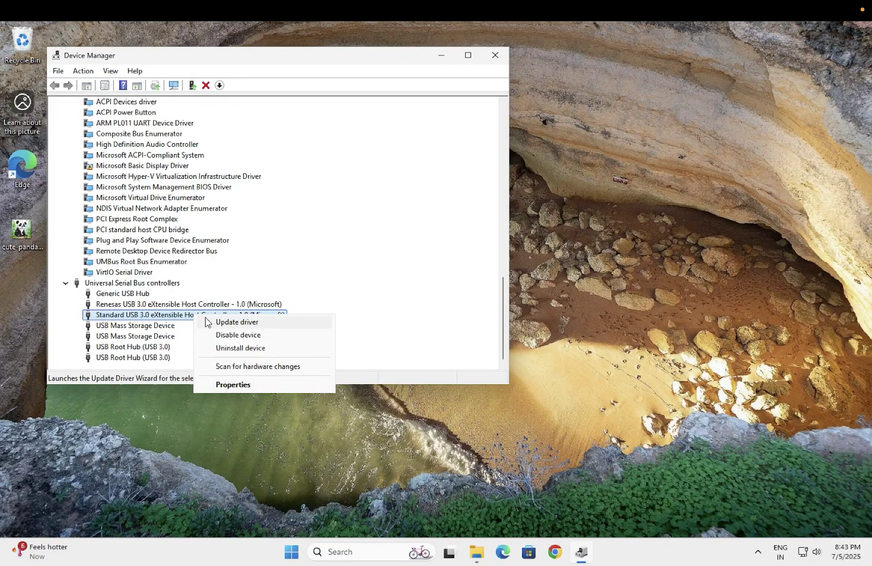
click(220, 324)
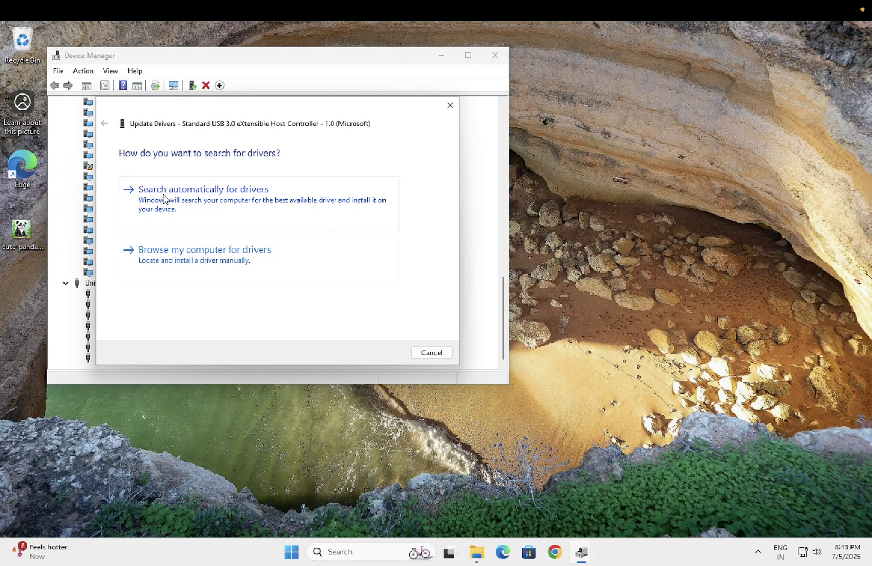
click(194, 206)
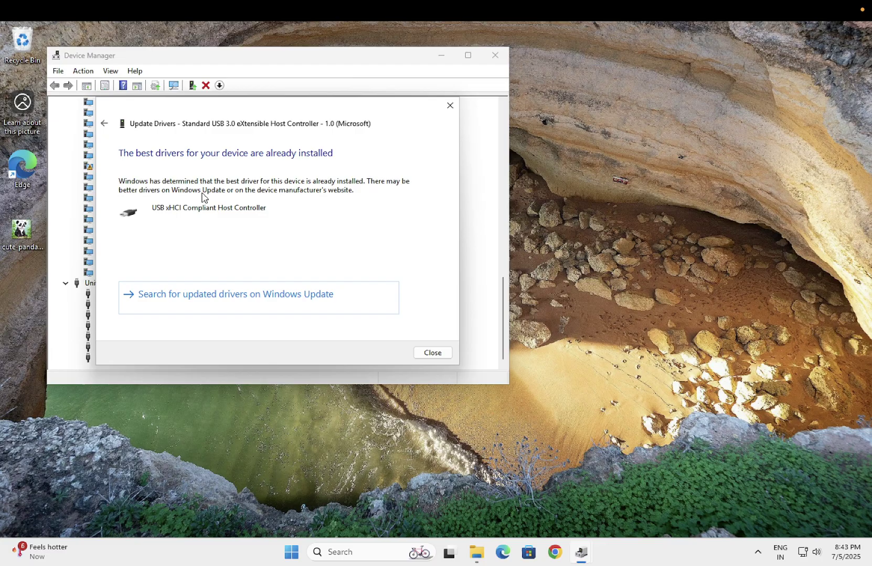
click(104, 125)
click(180, 253)
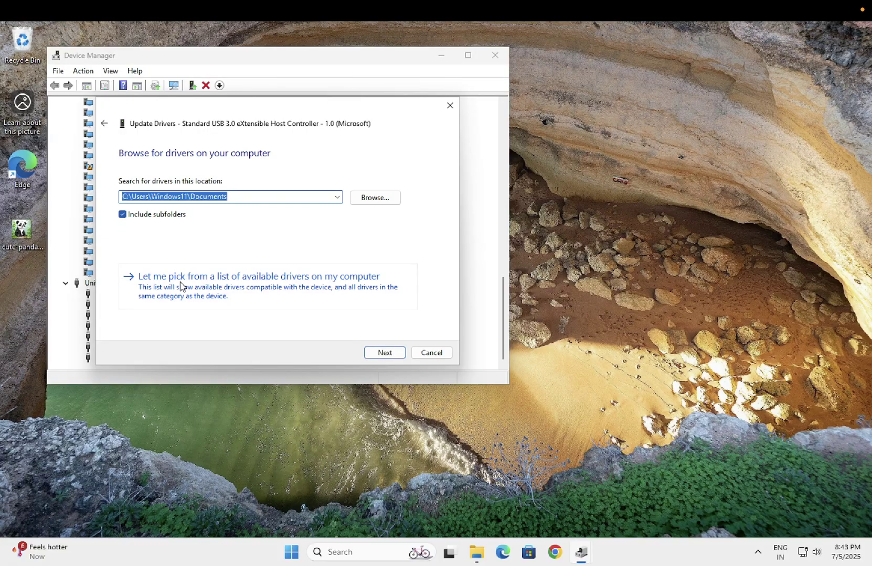
click(180, 282)
click(186, 252)
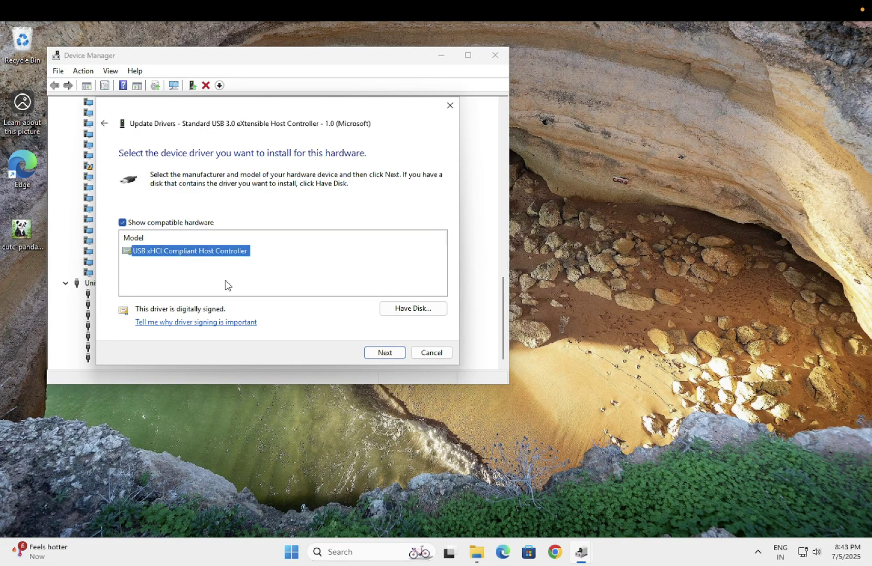
click(385, 353)
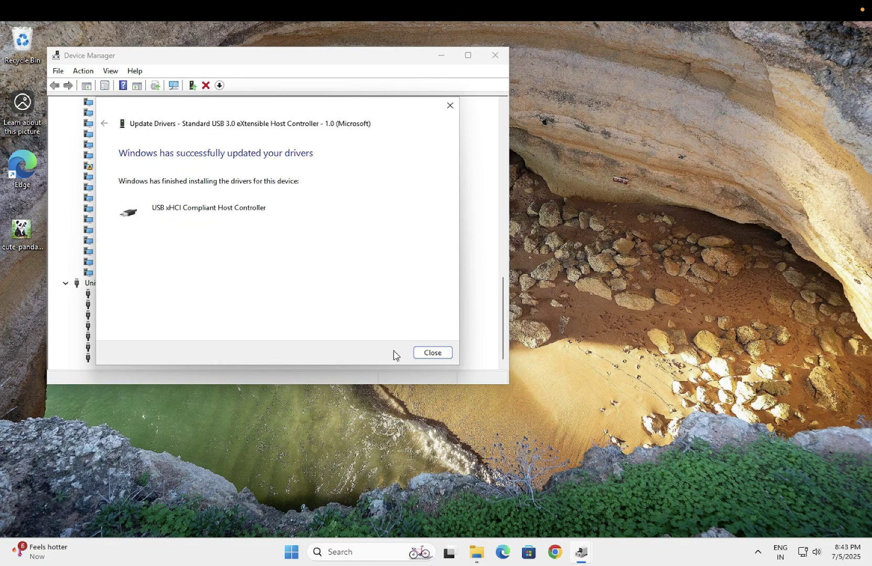
- Close the driver wizard, scan the computer for hardware changes, and reselect the Standard USB 3.0 controller
click(424, 356)
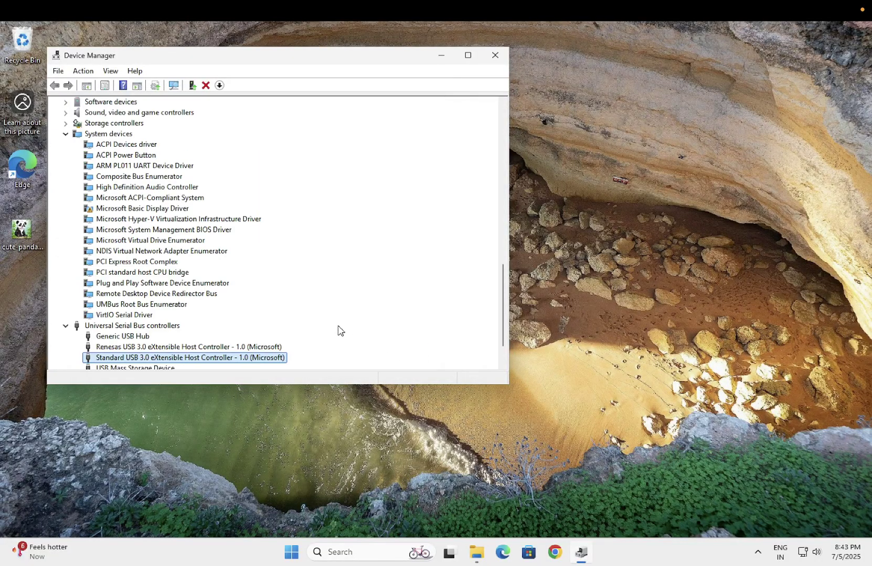
scroll(334, 323, down, 2)
scroll(274, 304, up, 5)
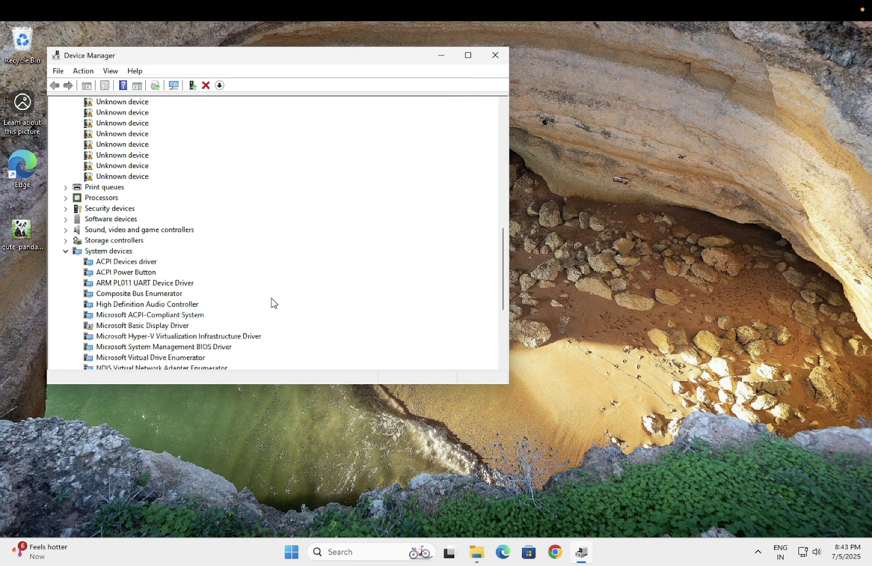
scroll(273, 303, up, 5)
scroll(273, 303, up, 3)
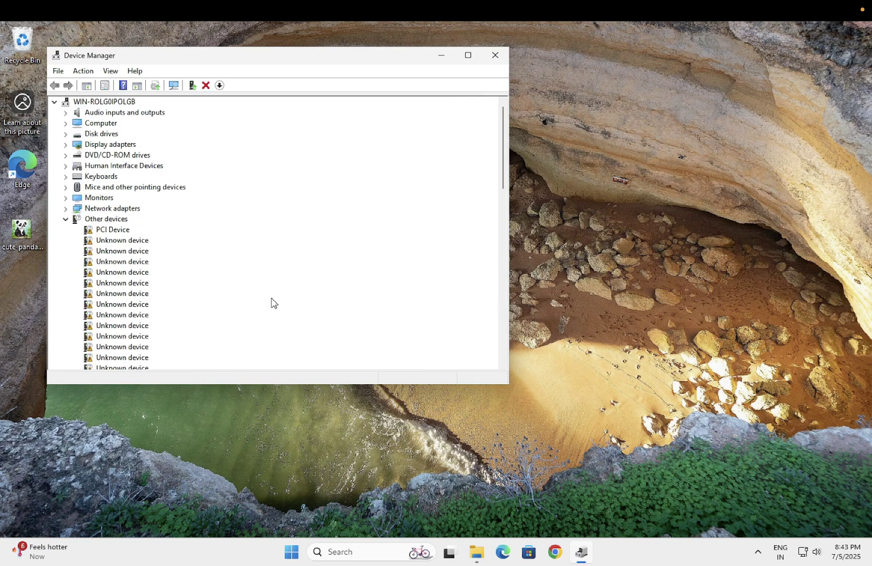
click(106, 102)
click(66, 219)
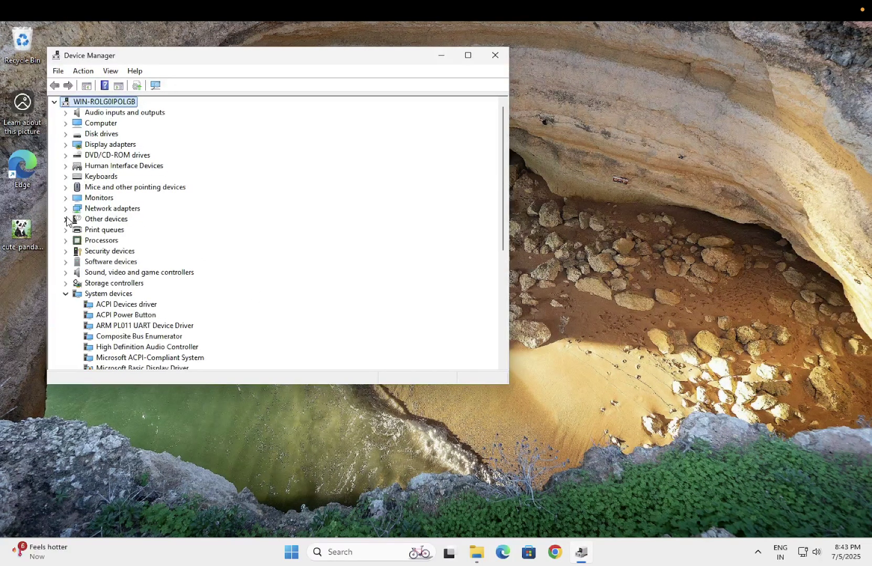
click(83, 71)
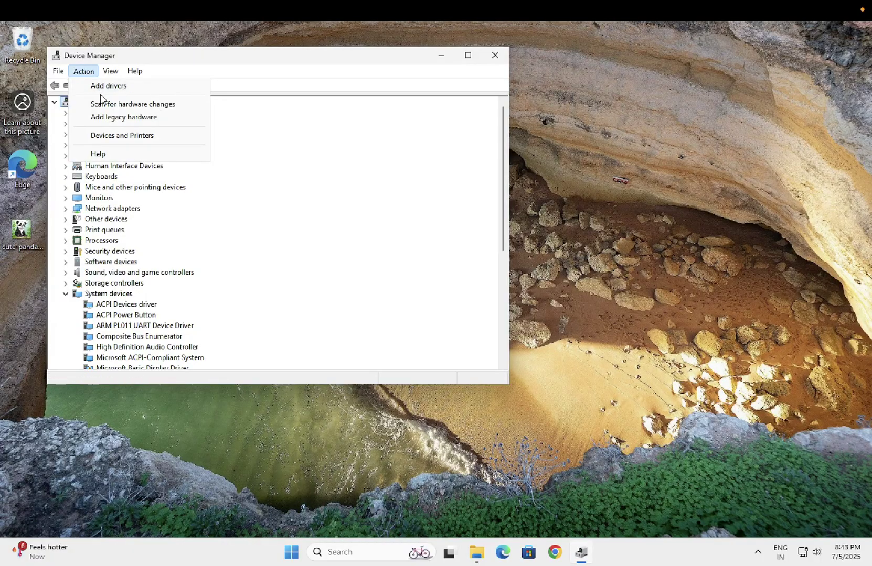
click(132, 104)
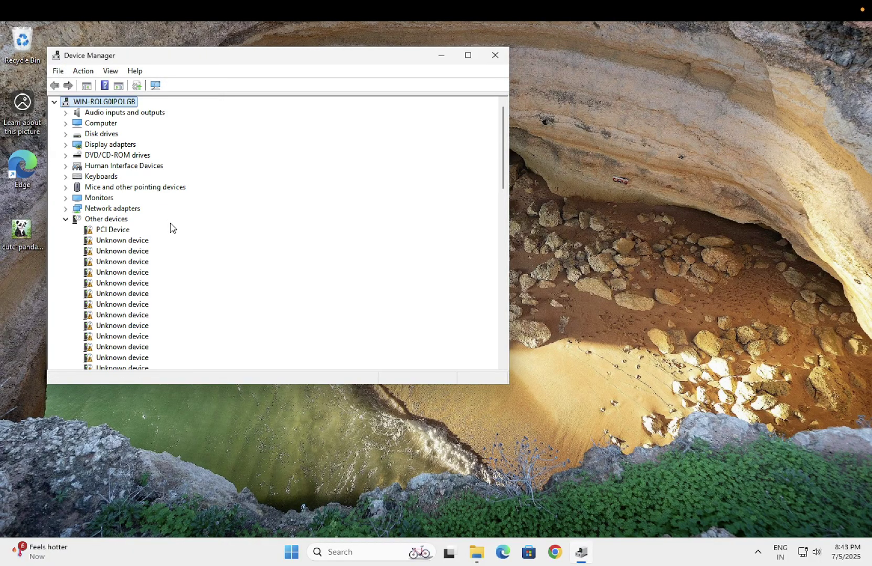
click(66, 219)
scroll(129, 293, down, 6)
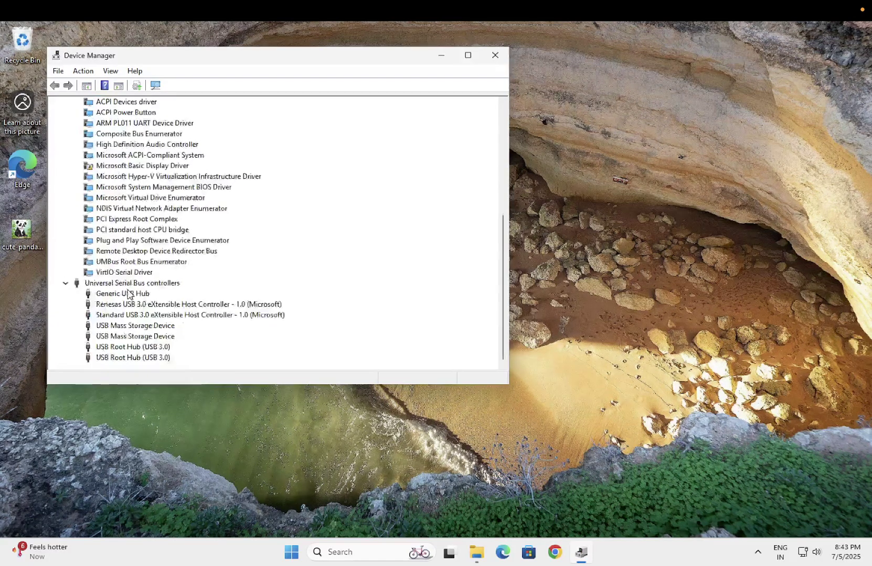
click(154, 316)
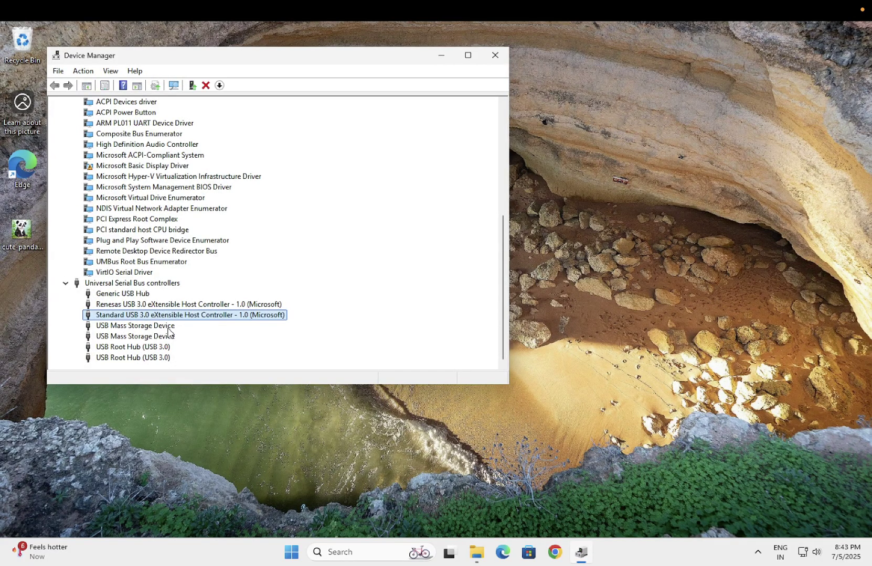
- Search 'edit po' and open Edit Plan Settings for the Balanced plan
click(360, 553)
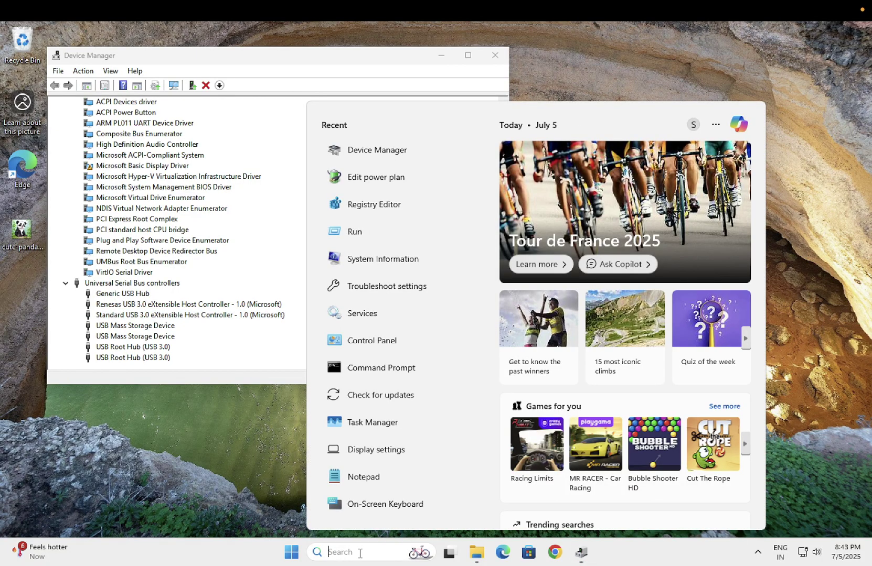
text(edit po)
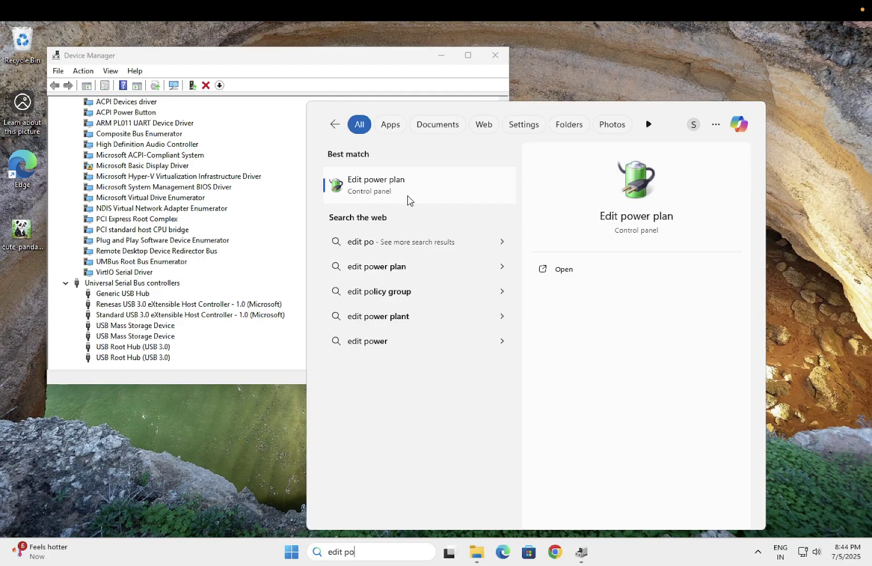
click(408, 185)
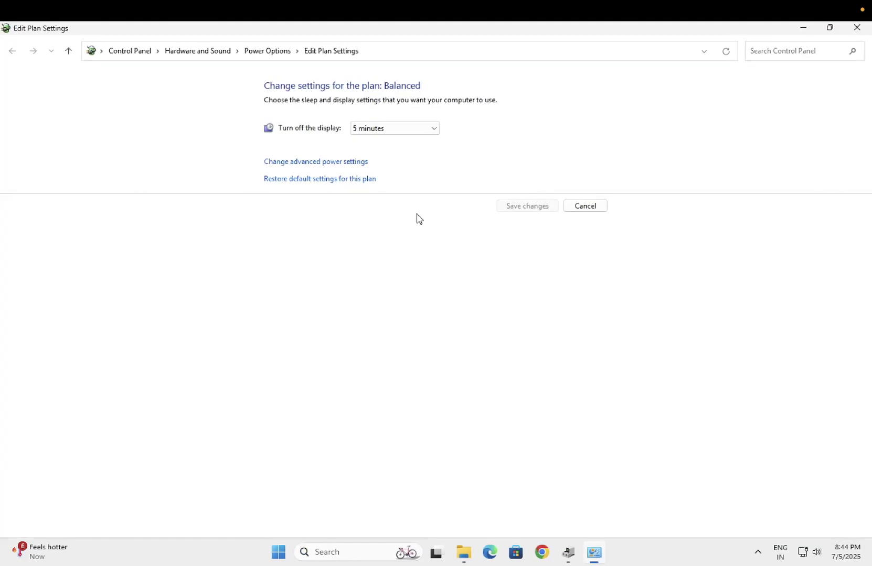
- Switch the active plan to High performance, back to Balanced, and reopen Balanced's settings
click(268, 51)
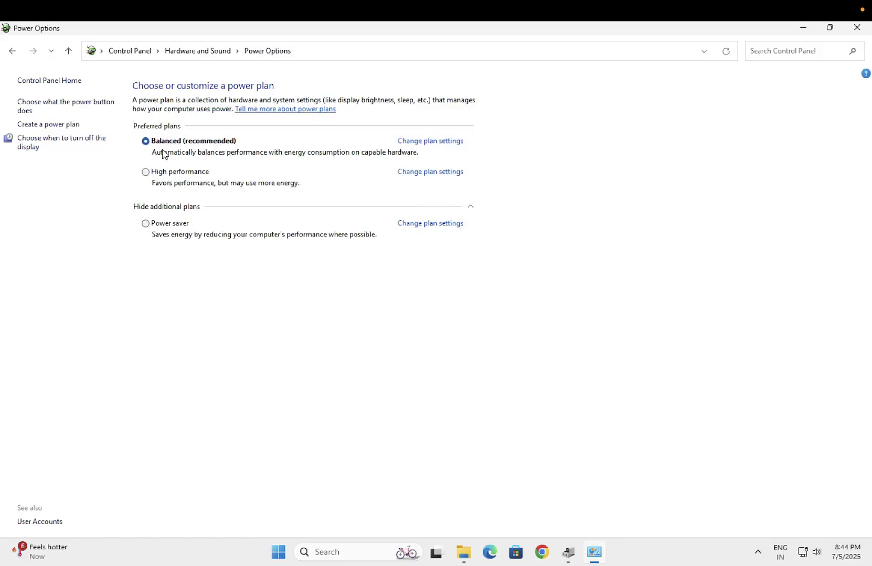
click(146, 172)
click(146, 141)
click(430, 143)
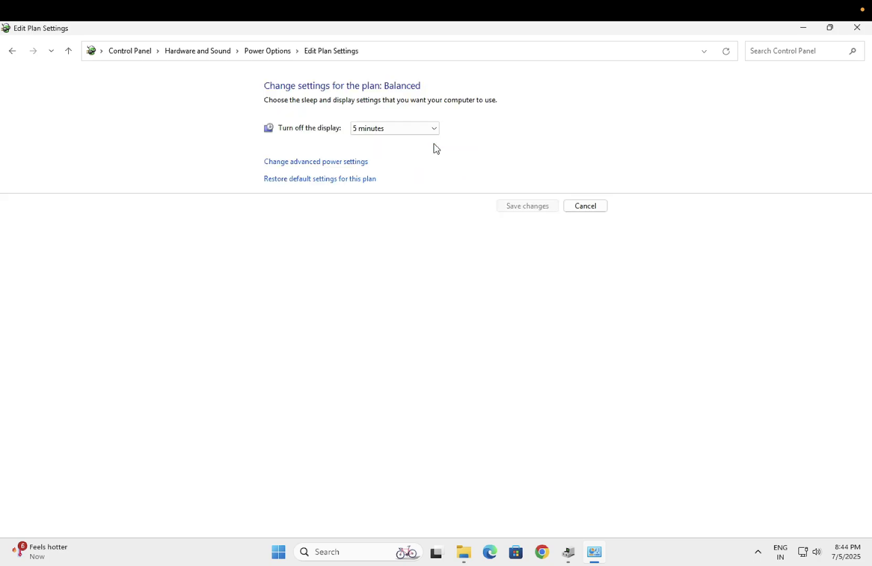
- Set the Balanced plan's USB selective suspend setting to Disabled, apply, and confirm with OK
click(319, 165)
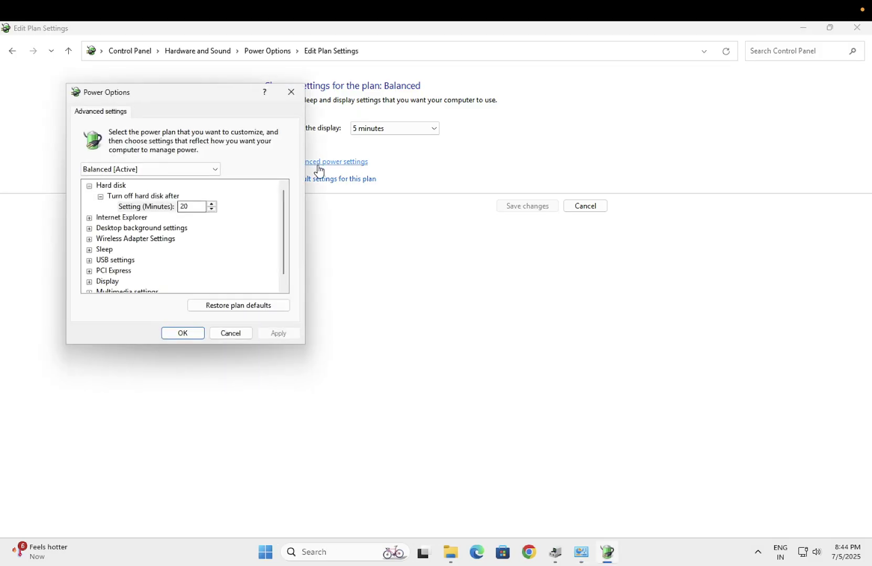
scroll(285, 234, down, 1)
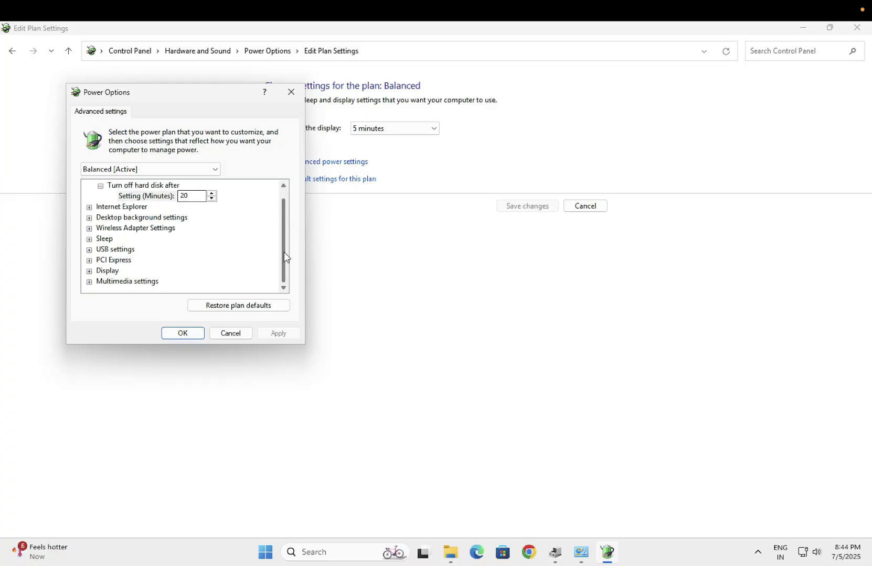
click(89, 251)
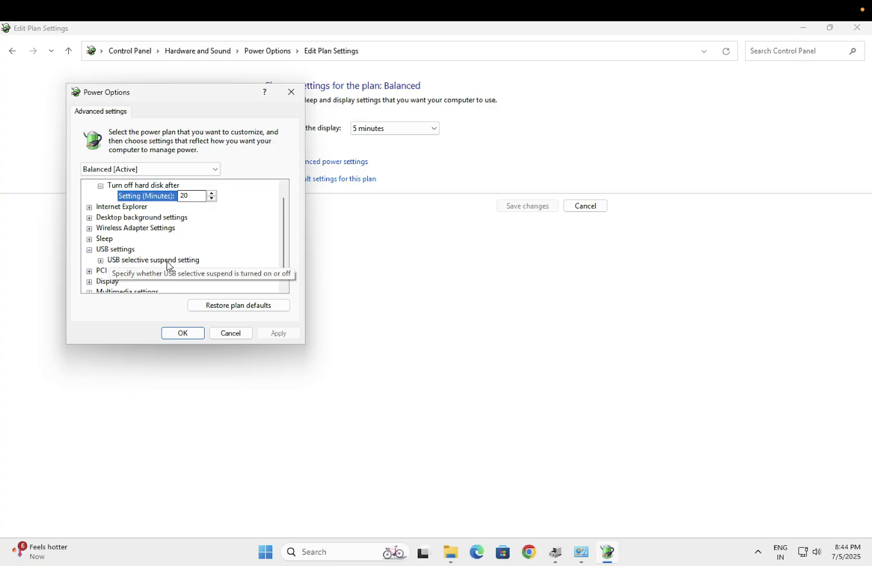
click(101, 261)
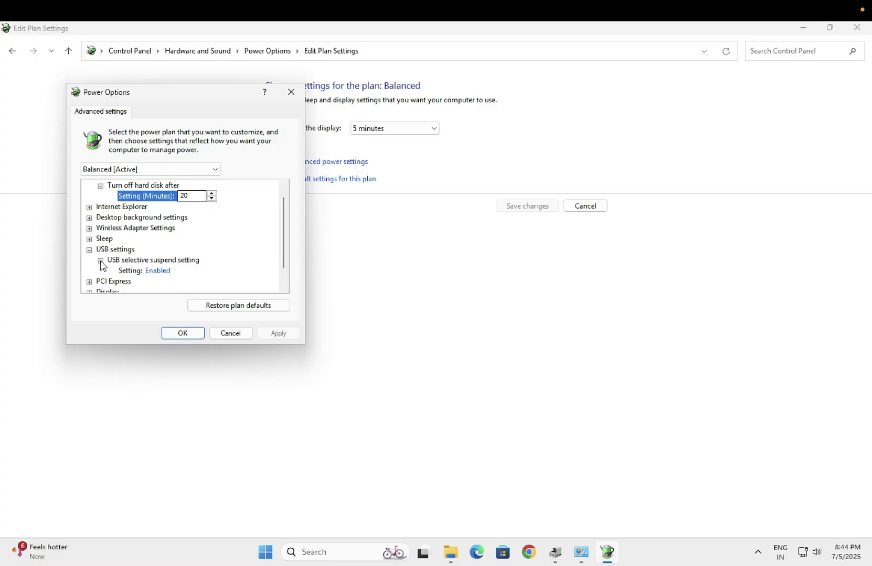
click(159, 271)
click(164, 271)
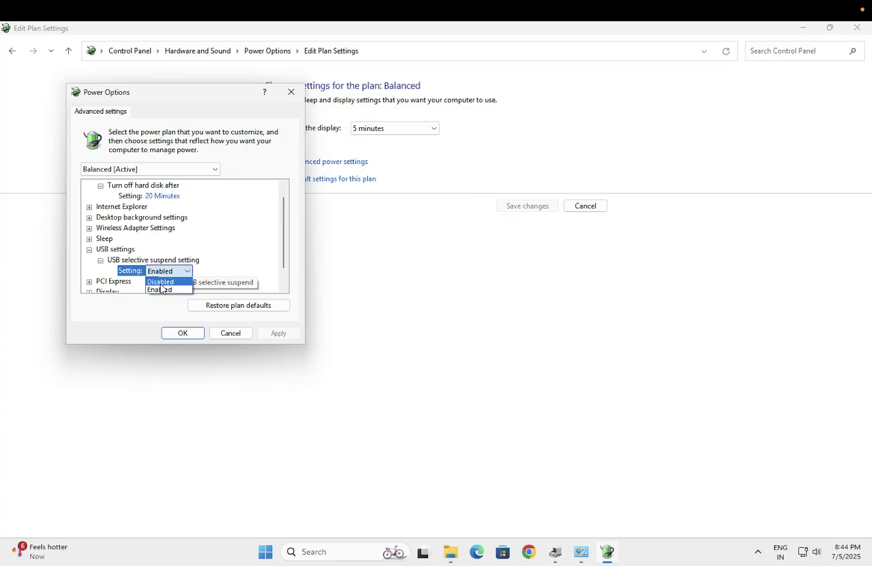
click(164, 283)
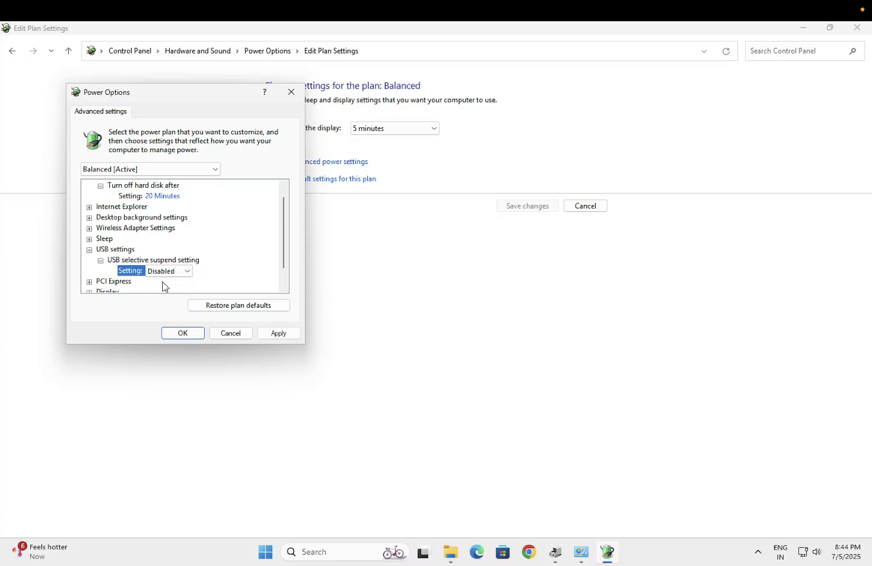
click(276, 335)
click(182, 334)
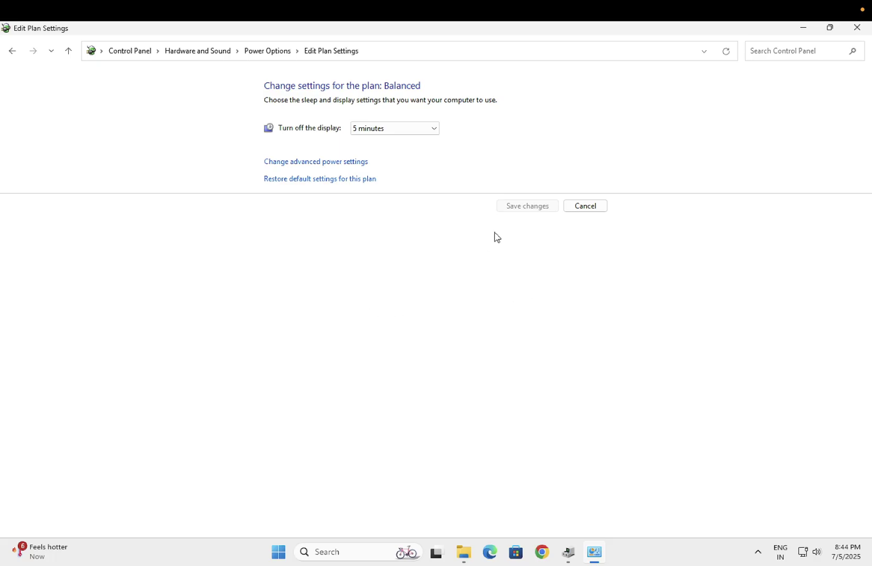
- Close the power plan window and review the Renesas, Generic USB Hub and Standard USB 3.0 entries
click(858, 29)
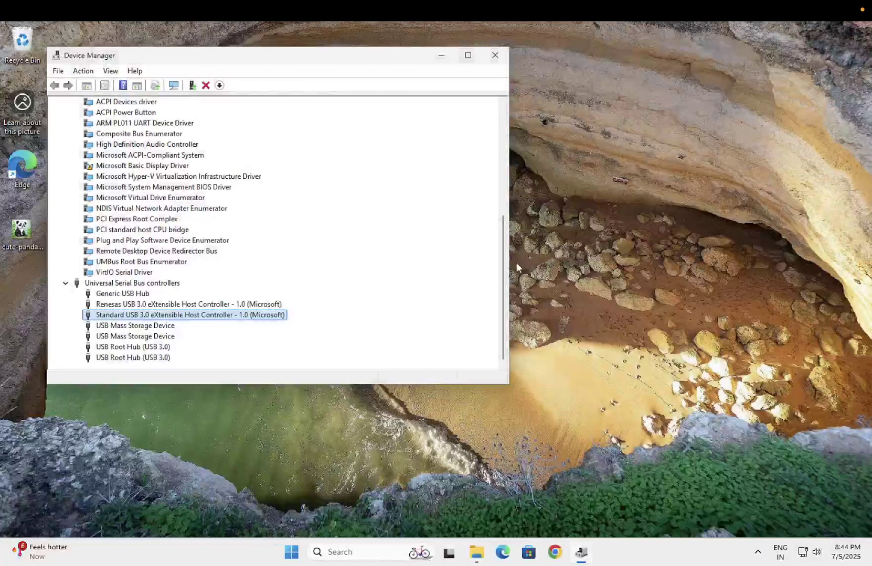
click(208, 305)
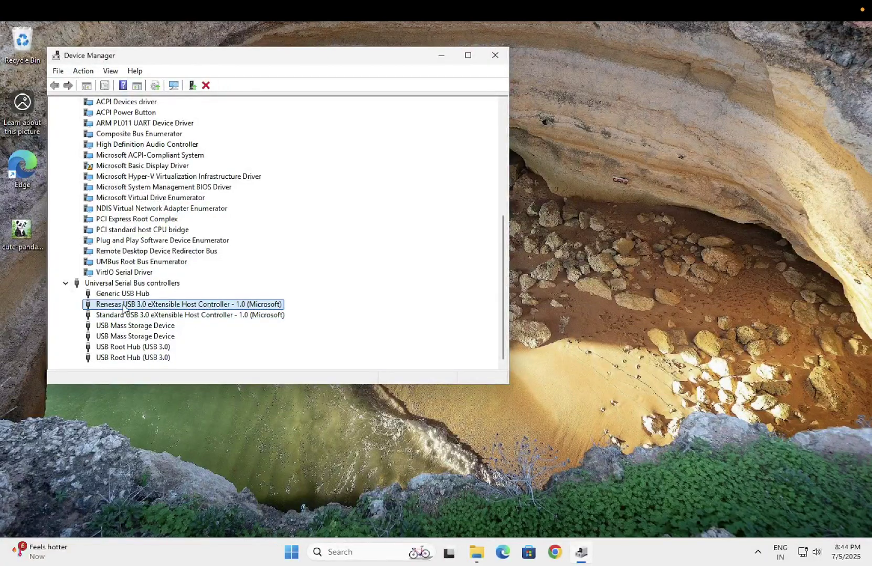
click(140, 295)
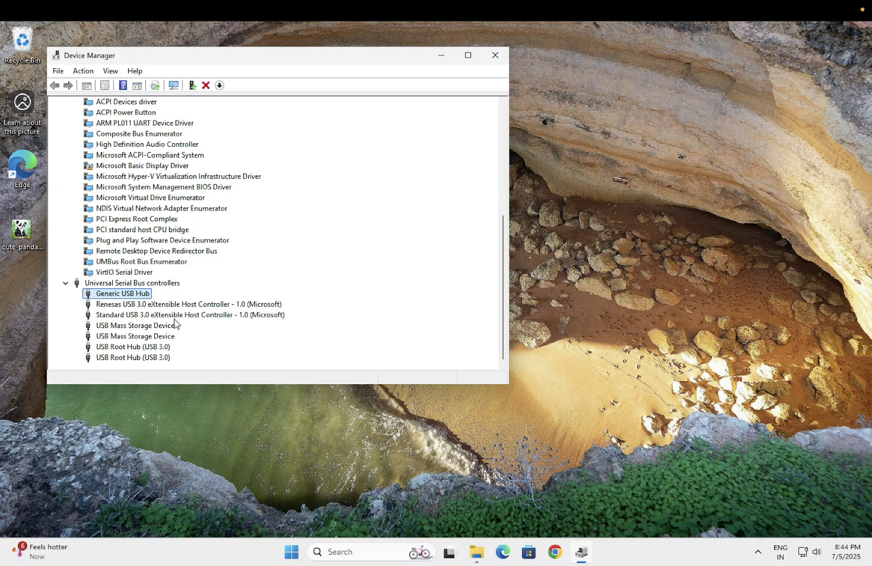
click(167, 316)
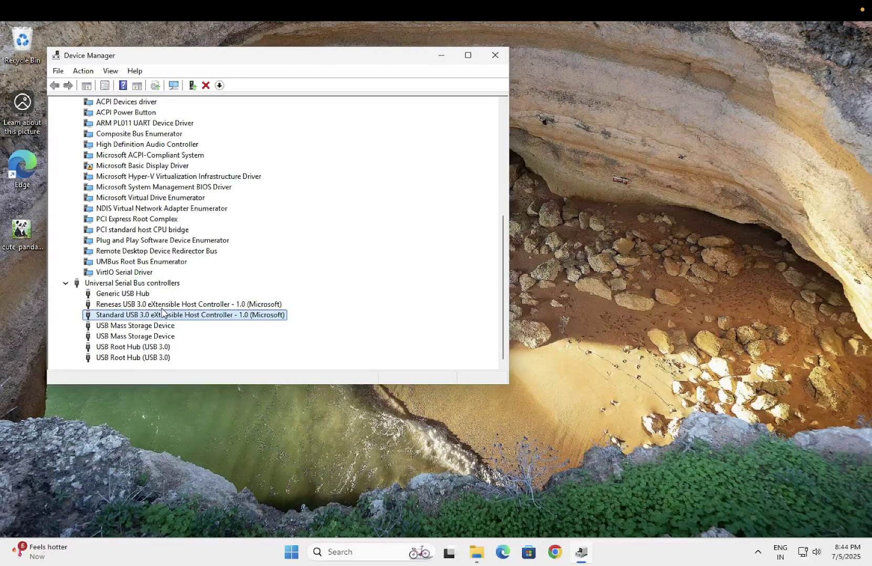
click(163, 304)
click(134, 294)
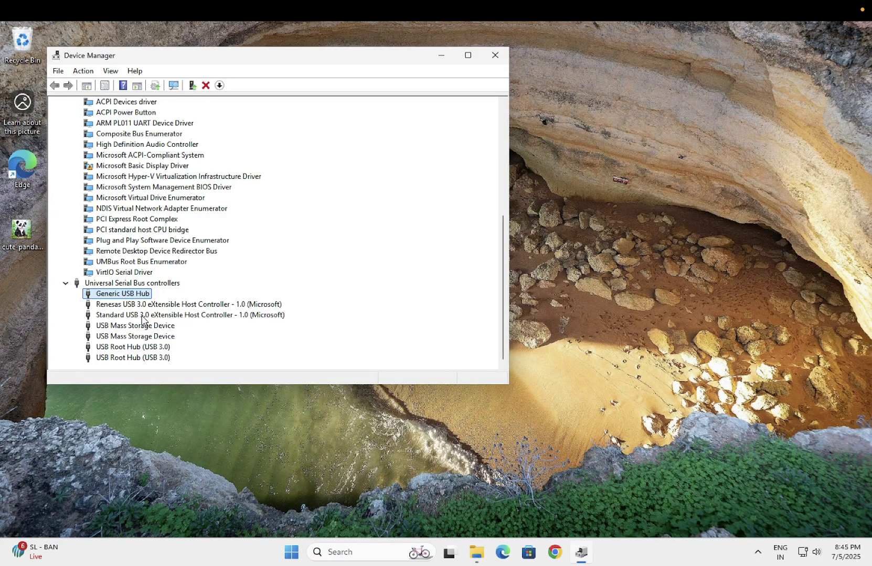
click(162, 317)
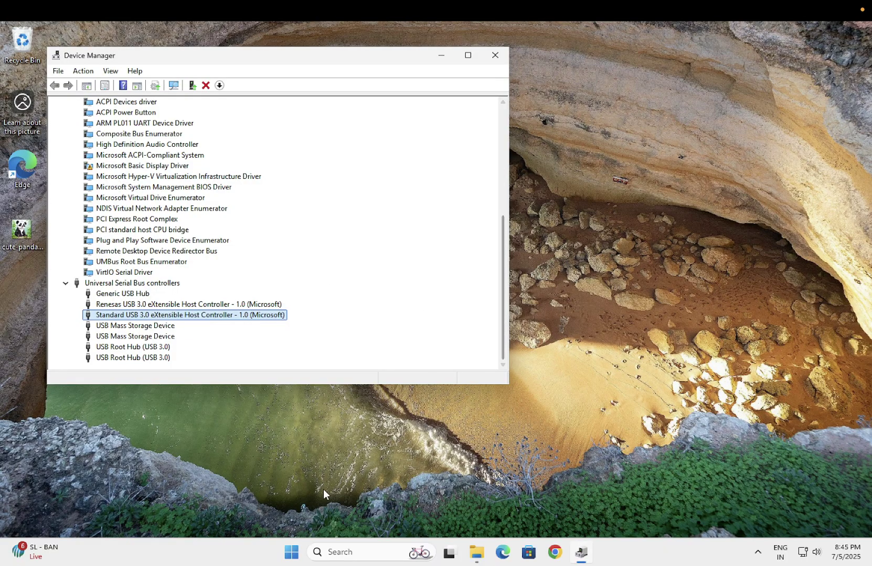
click(291, 552)
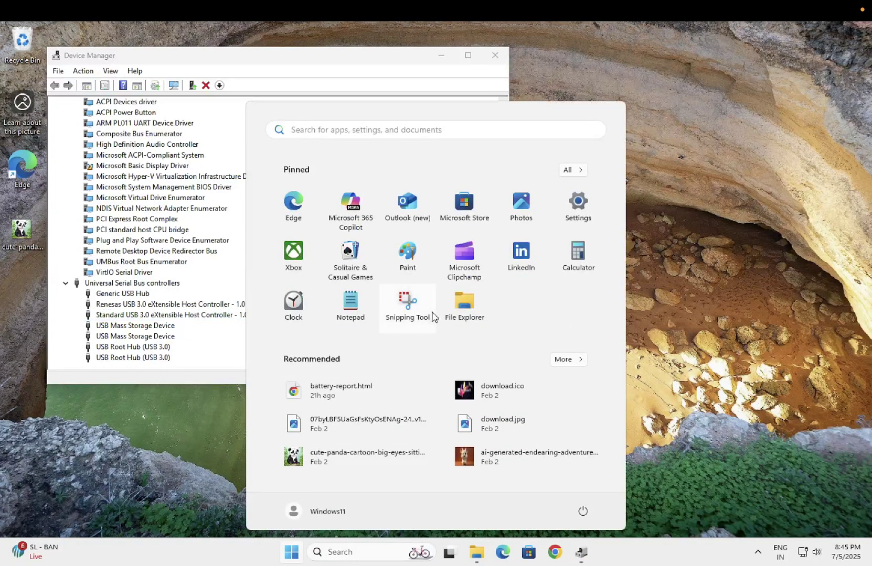
- Check Windows Update in Settings, which shows an Insider Preview update, then minimize Settings
click(578, 207)
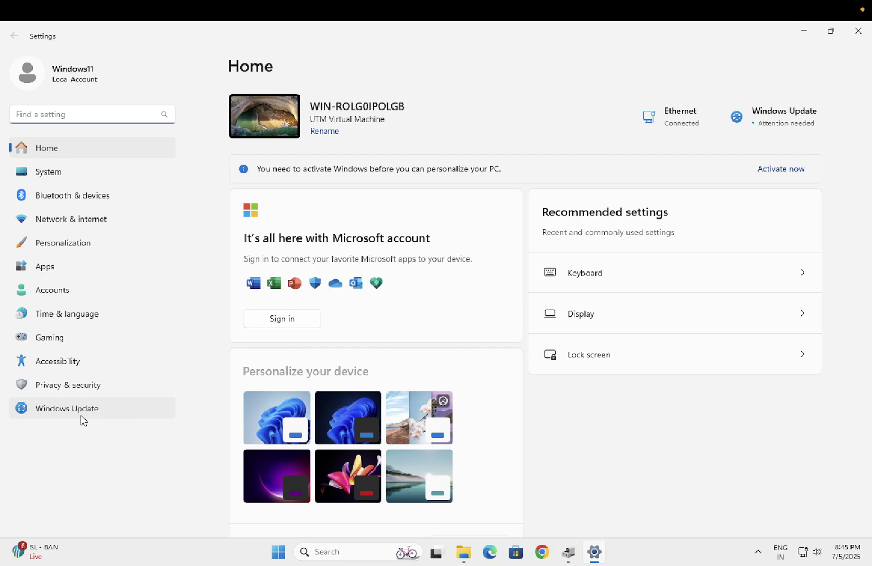
click(67, 408)
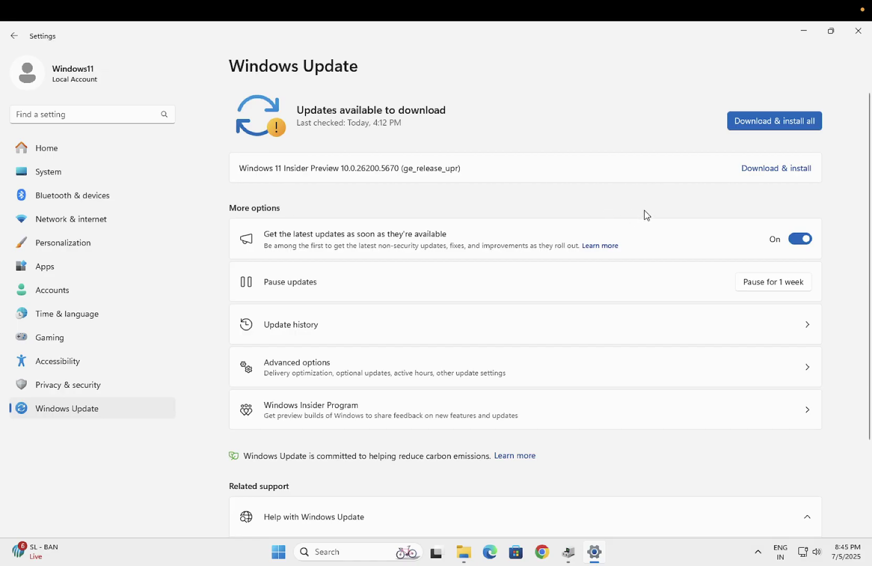
click(801, 32)
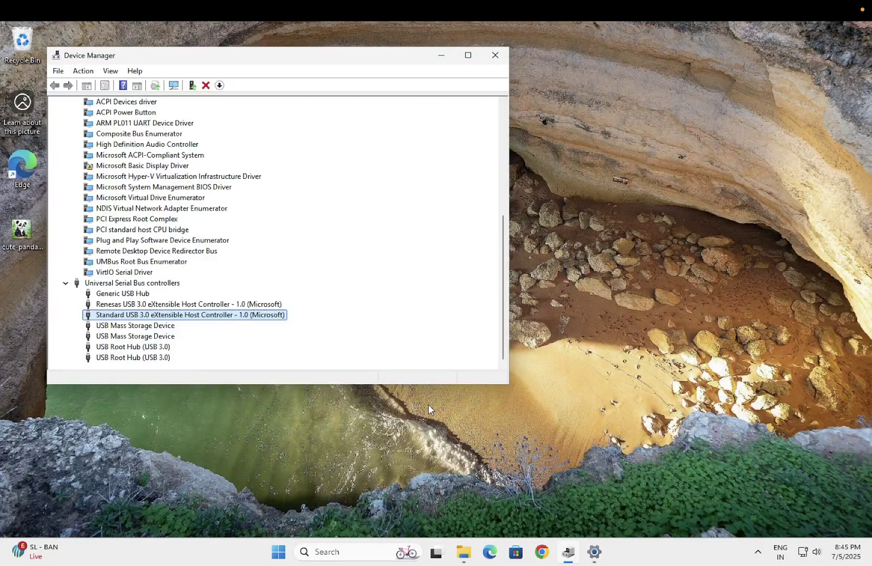
click(336, 552)
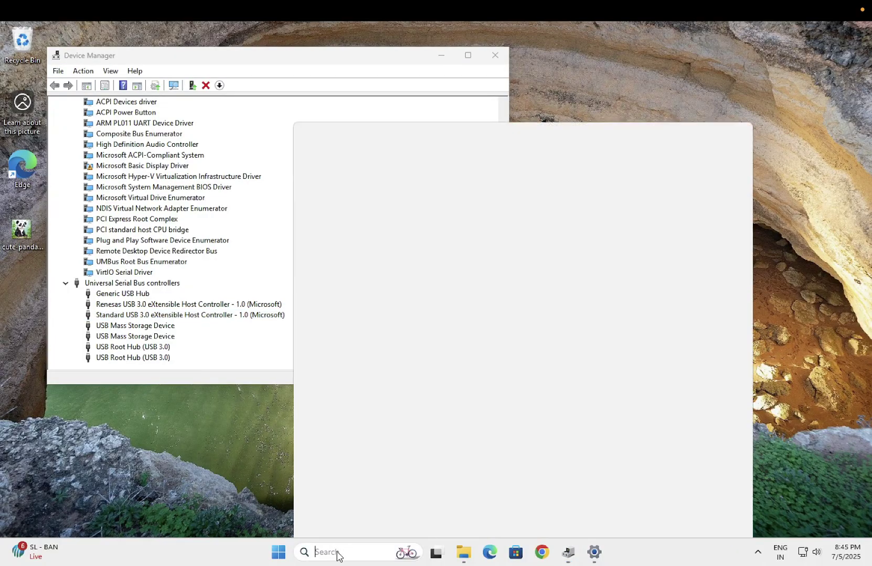
text(cmd)
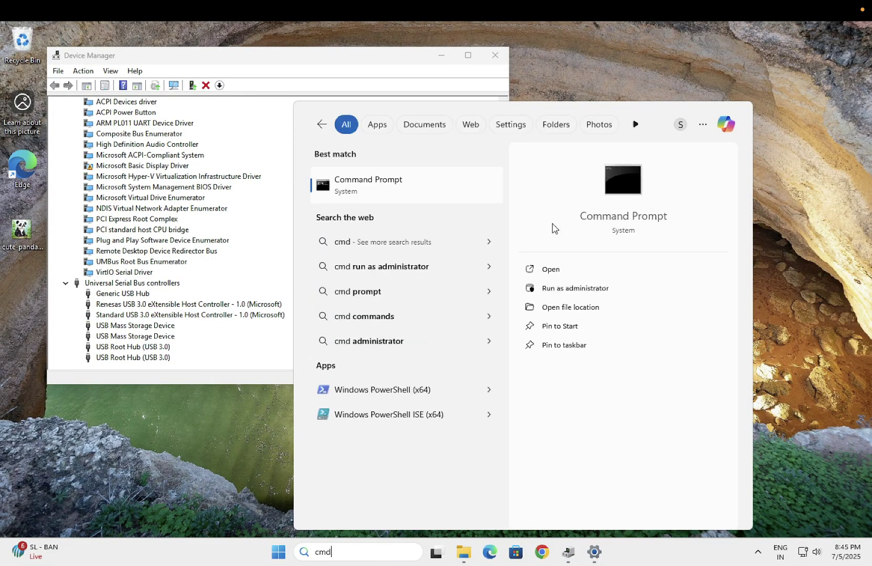
- Start sfc /scannow in an administrator Command Prompt and minimize it at 8% verification
click(555, 288)
text(sfc /scannow)
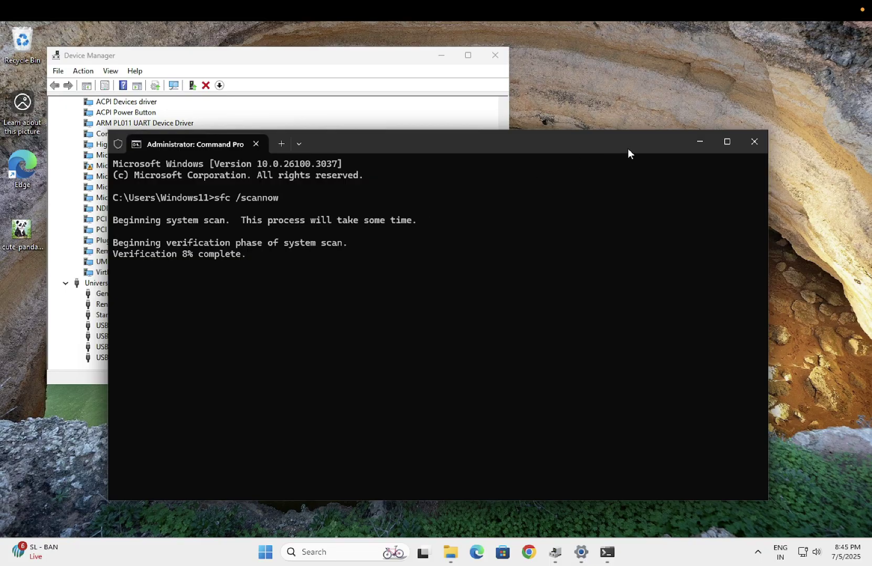
click(697, 143)
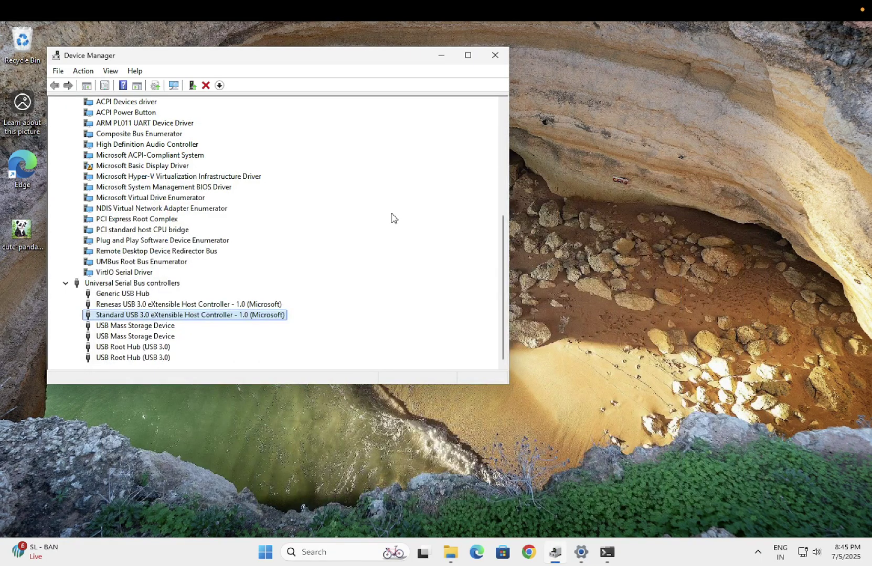